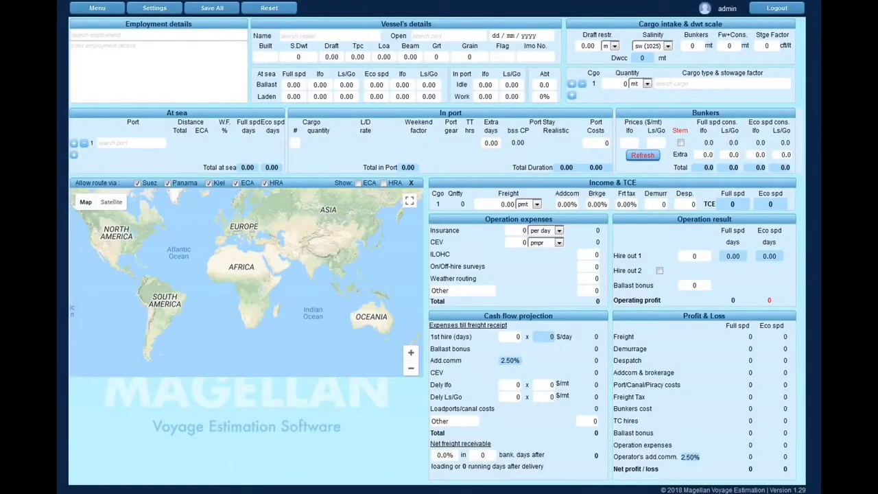
Paste the 'Acct ABC' order for 40,000 mt bulk minerals, Takoradi/Shanghai, 29 May–5 June, into employment details
{"action": "left_click", "coordinate": [86, 39]}
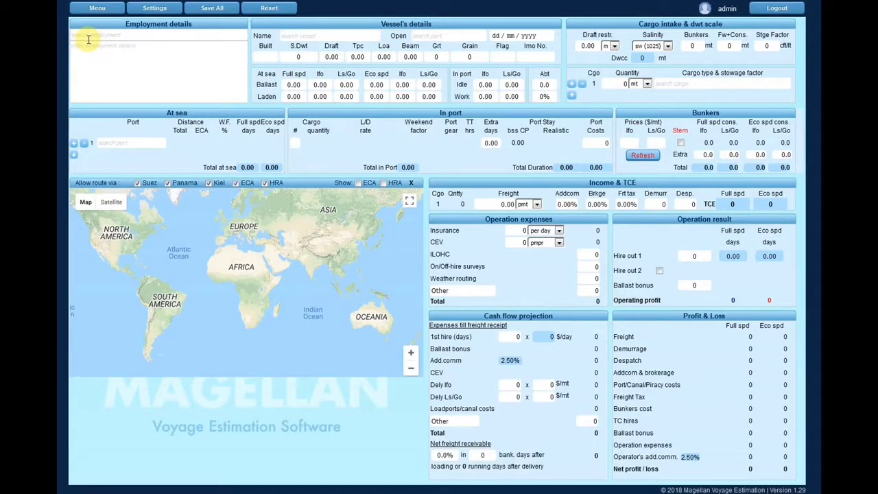
{"action": "type", "text": "Acct ABC"}
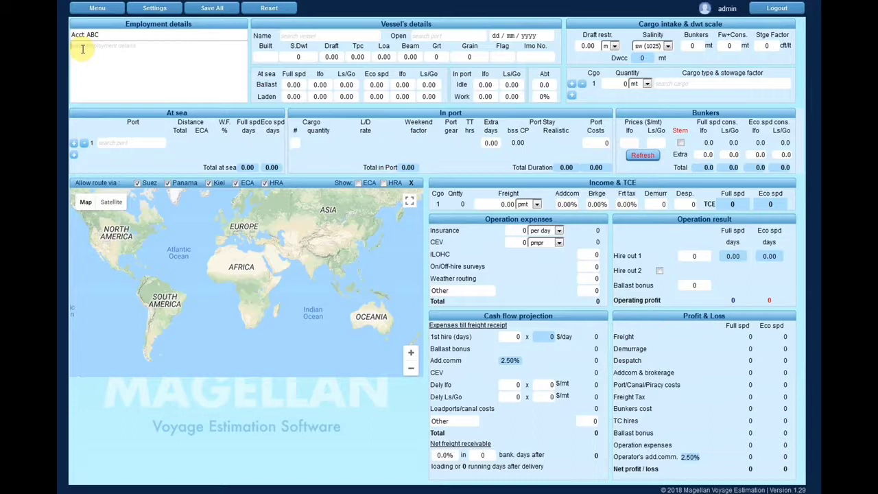
{"action": "type", "text": "Acct ABC 40,000 mt 10% moloo bulk minerals sf 30 Takoradi / Shanghai (draft 10.50 m sw) 29 May / 5 June 10000 shinc / 15000 shex 3.75% addcom + 1.25% brokerage ideas usd 35 pmt"}
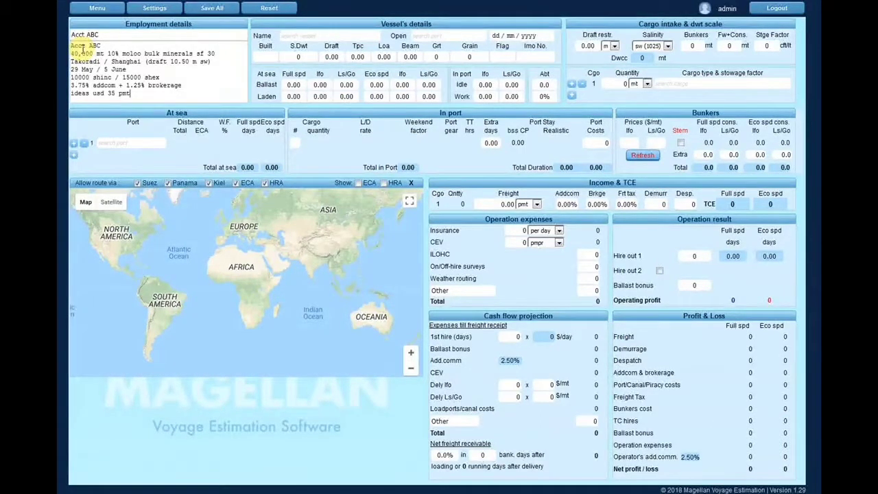
Select Genco Brittany (58,018 dwt, built 2010) as the vessel from the name search
{"action": "left_click", "coordinate": [291, 35]}
{"action": "type", "text": "G"}
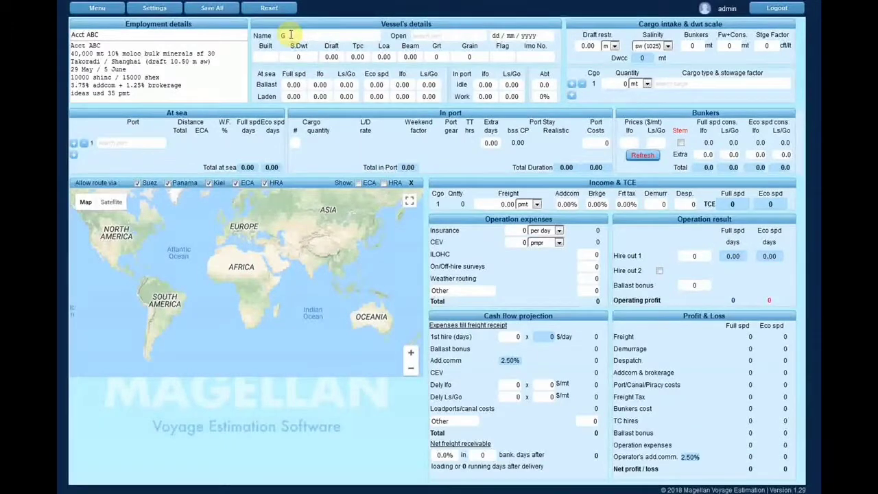
{"action": "type", "text": "enc"}
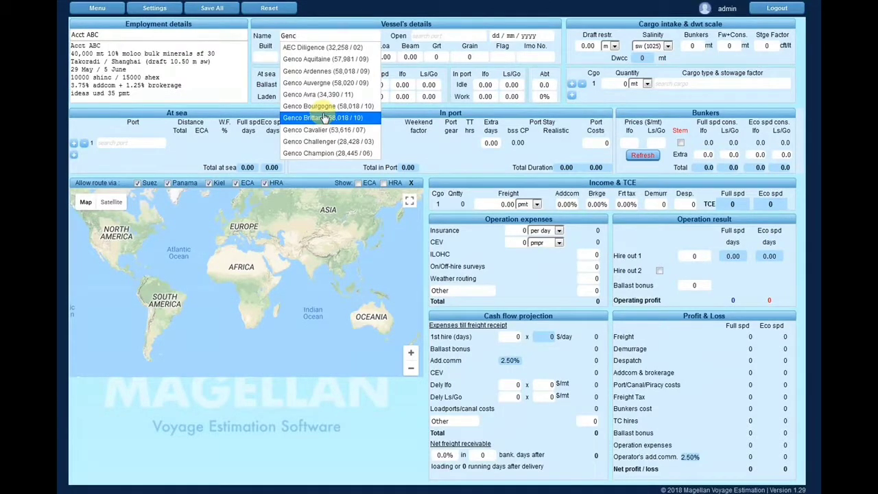
{"action": "left_click", "coordinate": [325, 118]}
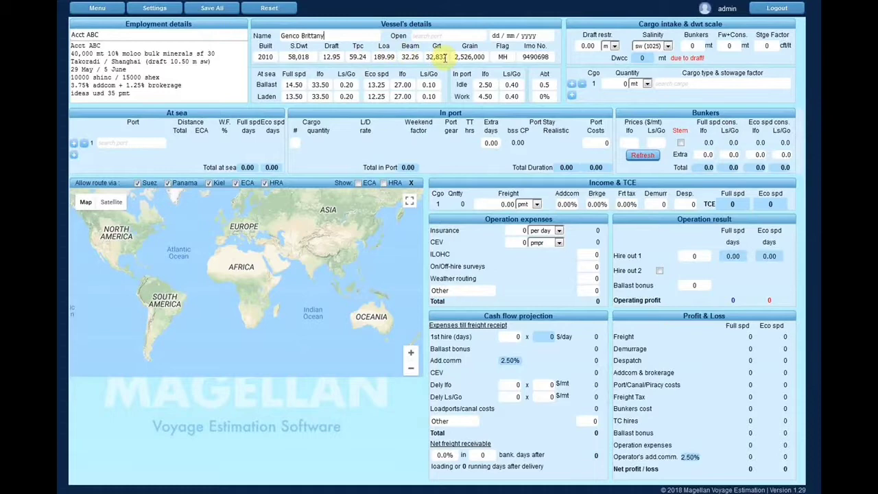
Enter draft restriction 10.5, seawater salinity 1025, bunkers 1200, FW+constants 350 and stowage factor 30
{"action": "left_click", "coordinate": [578, 46]}
{"action": "type", "text": "10.5"}
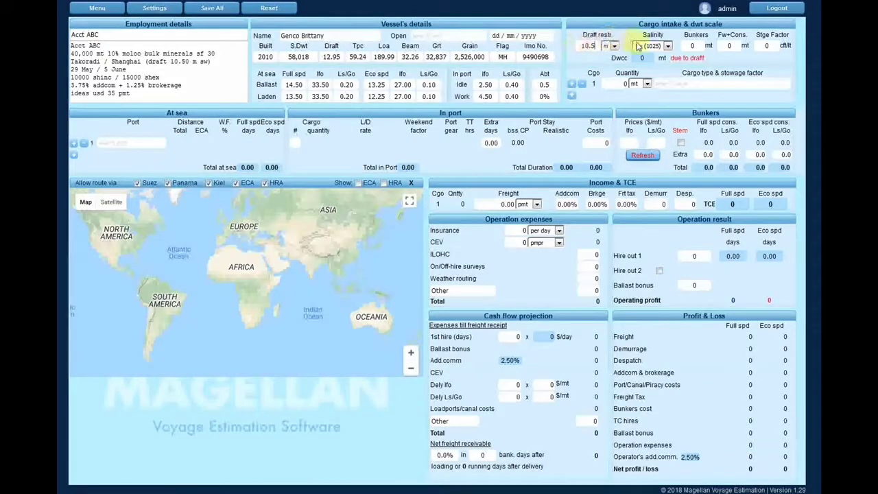
{"action": "left_click", "coordinate": [668, 46]}
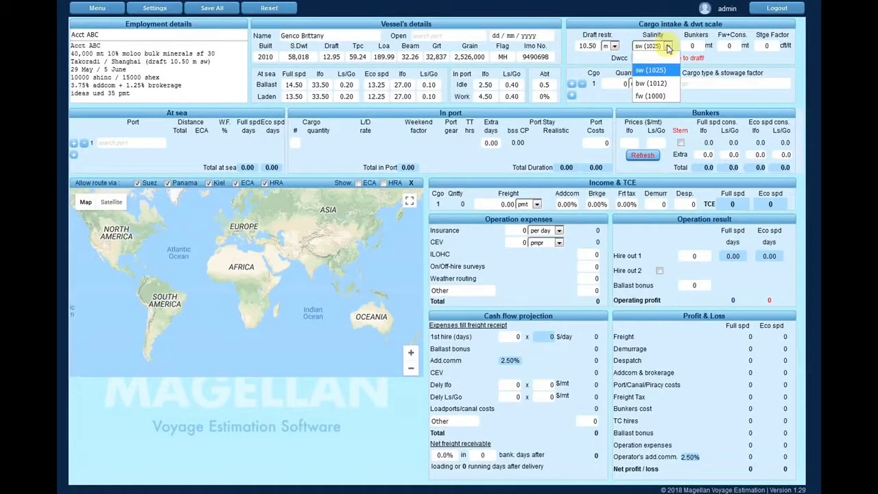
{"action": "left_click", "coordinate": [668, 46]}
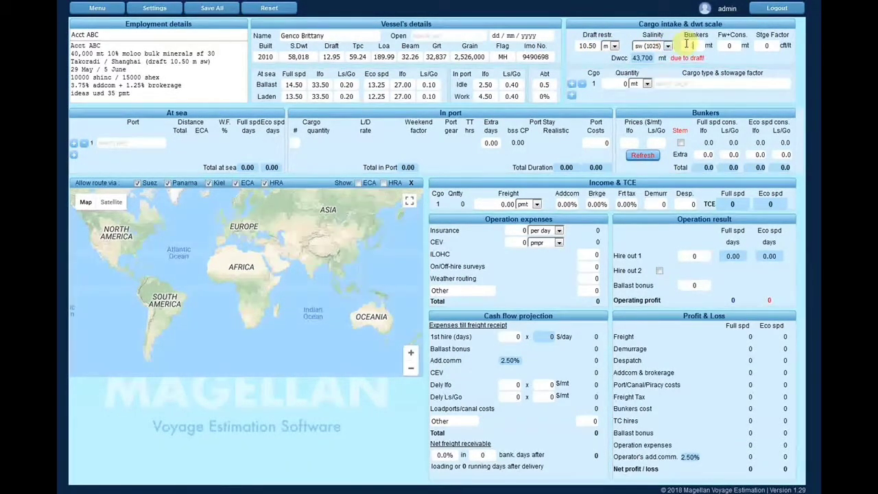
{"action": "left_click", "coordinate": [687, 44]}
{"action": "type", "text": "12"}
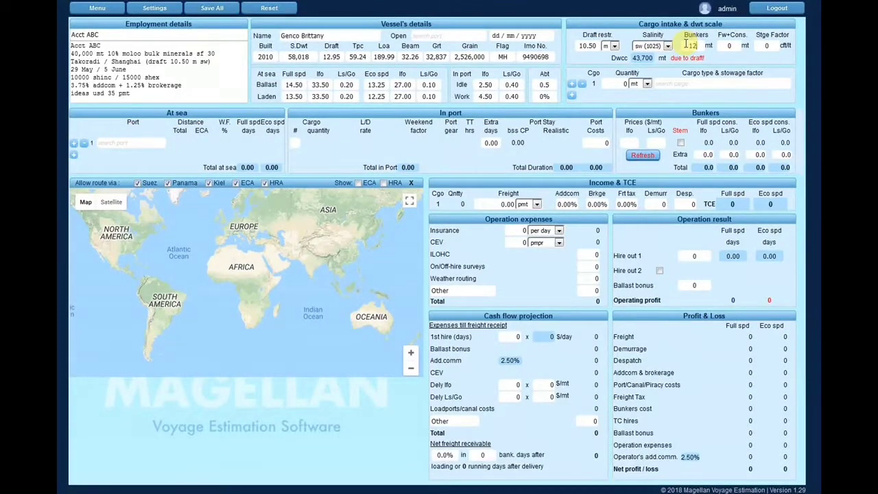
{"action": "type", "text": "00"}
{"action": "left_click", "coordinate": [727, 45]}
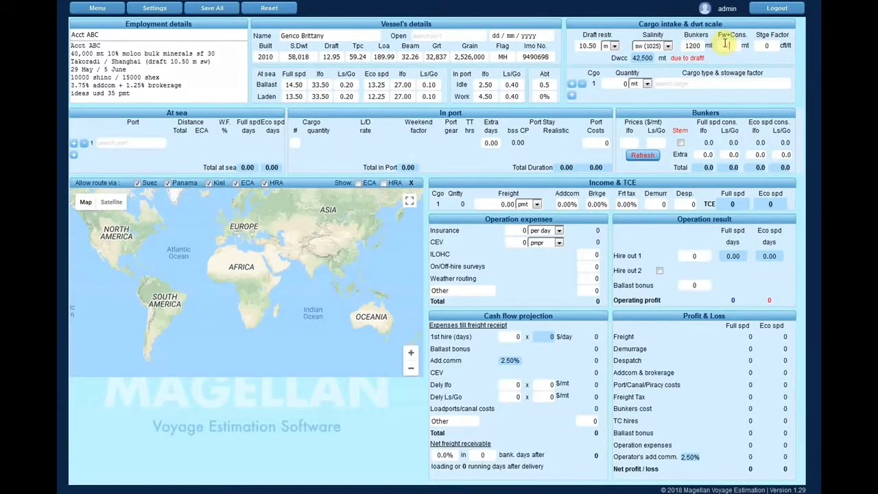
{"action": "type", "text": "350"}
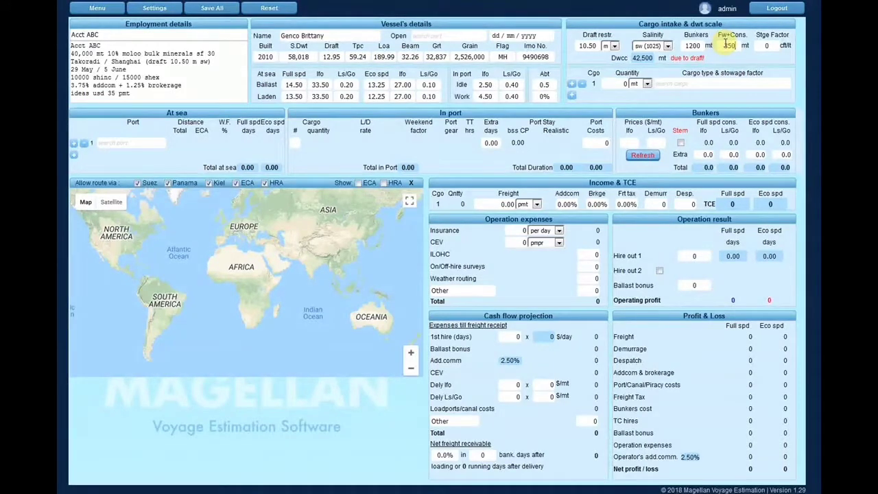
{"action": "left_click", "coordinate": [759, 45]}
{"action": "type", "text": "30"}
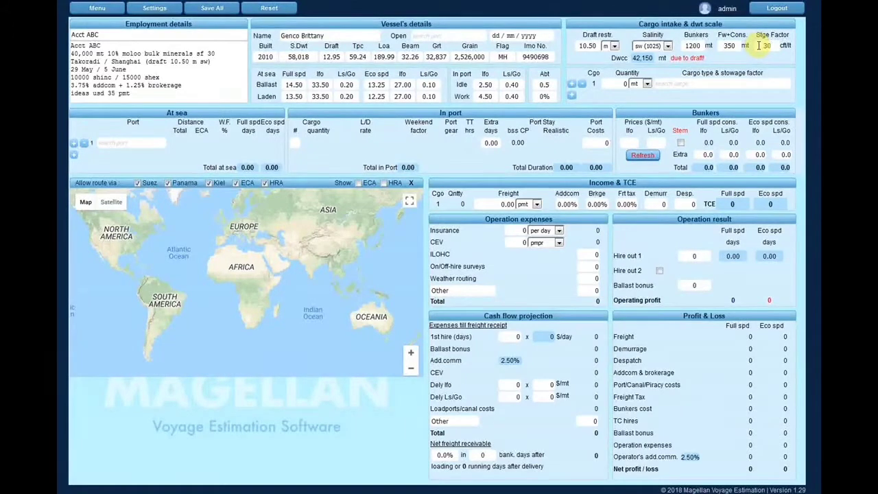
Enter 42,150 mt as cargo 1's quantity and choose Minerals 25-35 as its type
{"action": "left_click", "coordinate": [608, 85]}
{"action": "type", "text": "42150"}
{"action": "left_click", "coordinate": [663, 84]}
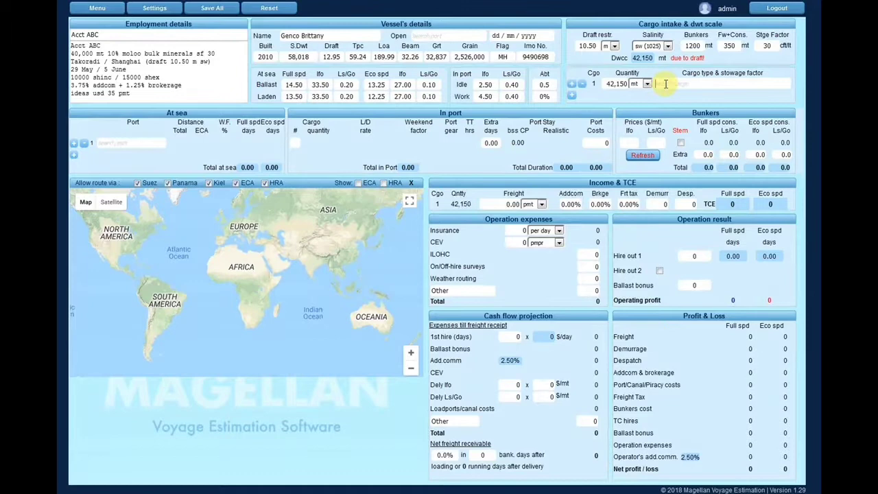
{"action": "type", "text": "Mi"}
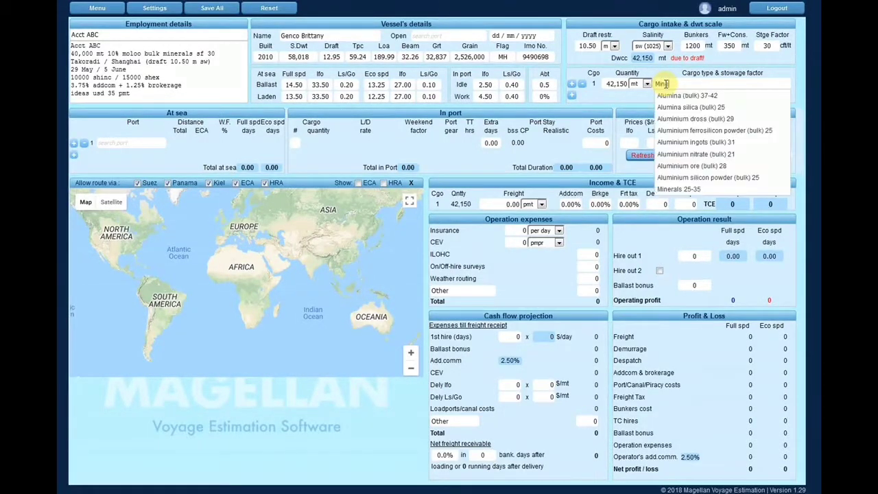
{"action": "type", "text": "n"}
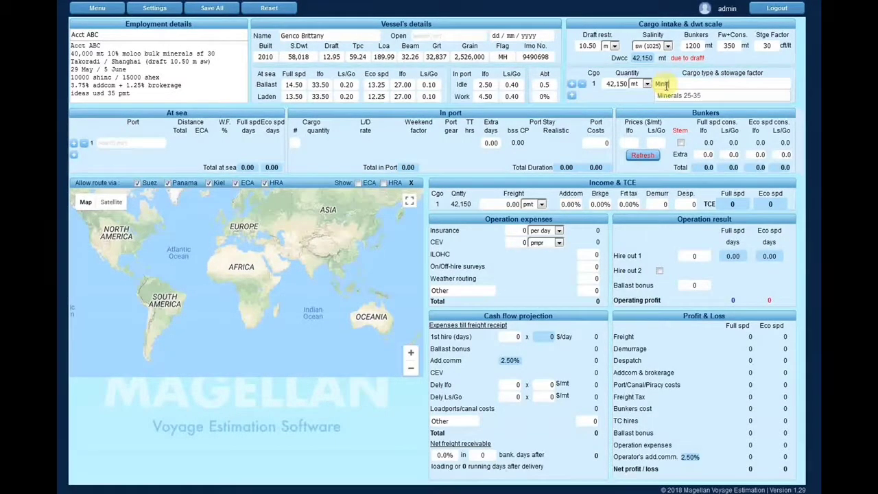
{"action": "type", "text": "e"}
{"action": "left_click", "coordinate": [674, 101]}
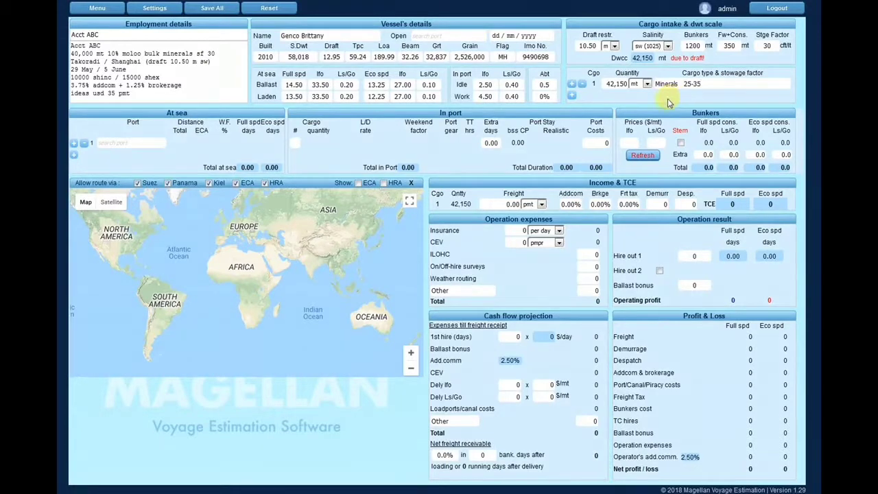
{"action": "left_click", "coordinate": [114, 144]}
Route the sea legs Takoradi (GH) → Singapore (SG) → Shanghai (CN)
{"action": "type", "text": "Takorad"}
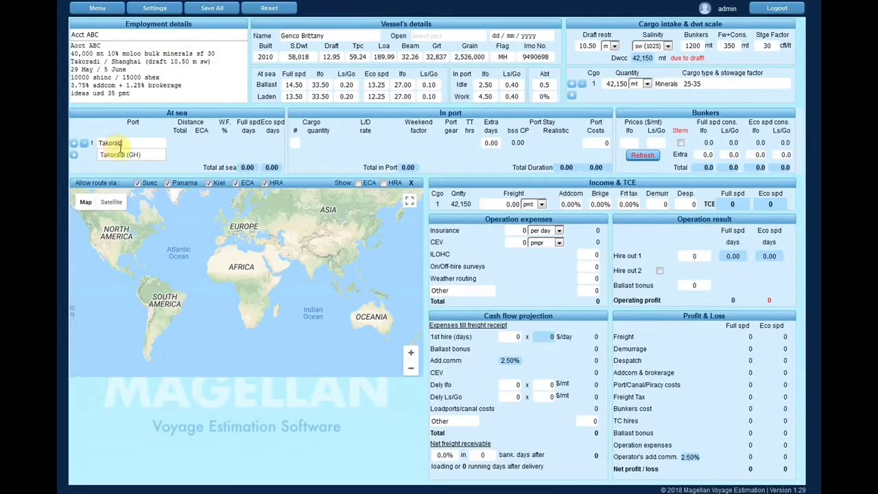
{"action": "left_click", "coordinate": [105, 155]}
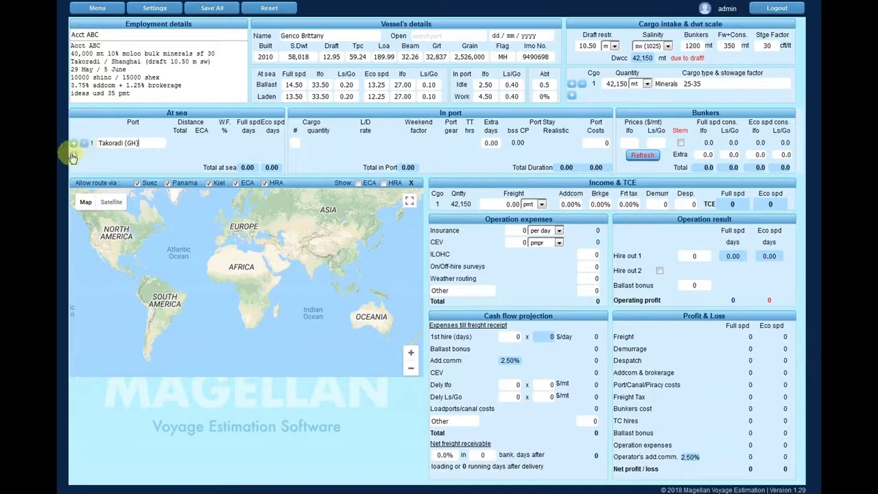
{"action": "left_click", "coordinate": [74, 154]}
{"action": "left_click", "coordinate": [104, 155]}
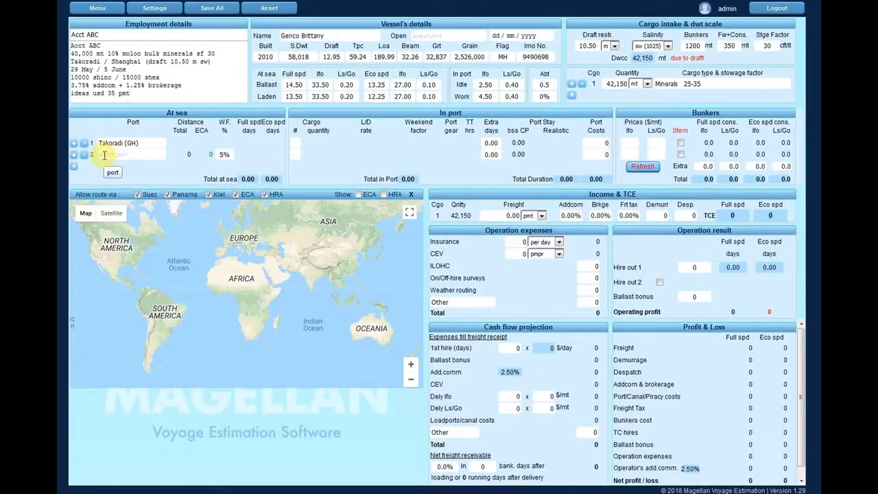
{"action": "type", "text": "Singa"}
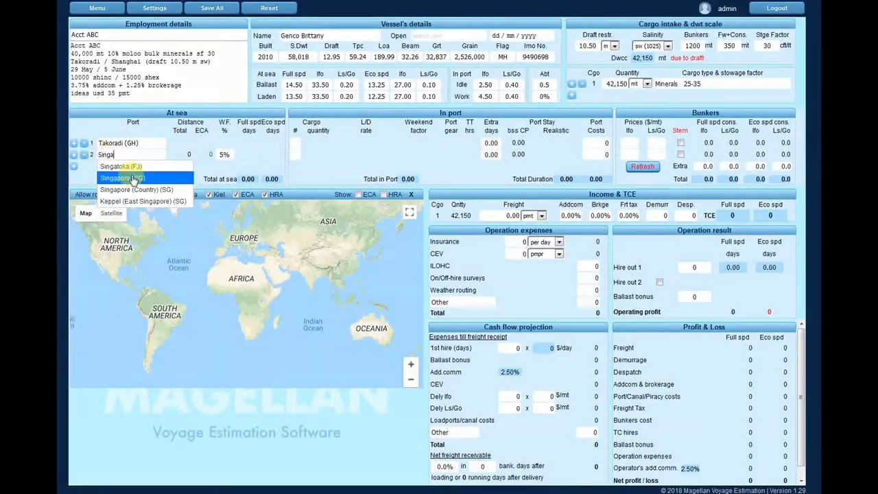
{"action": "left_click", "coordinate": [135, 179]}
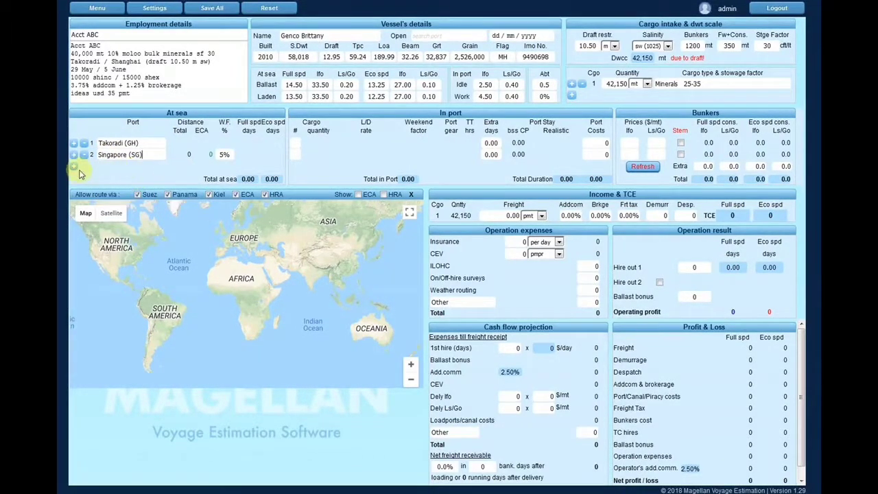
{"action": "left_click", "coordinate": [73, 167]}
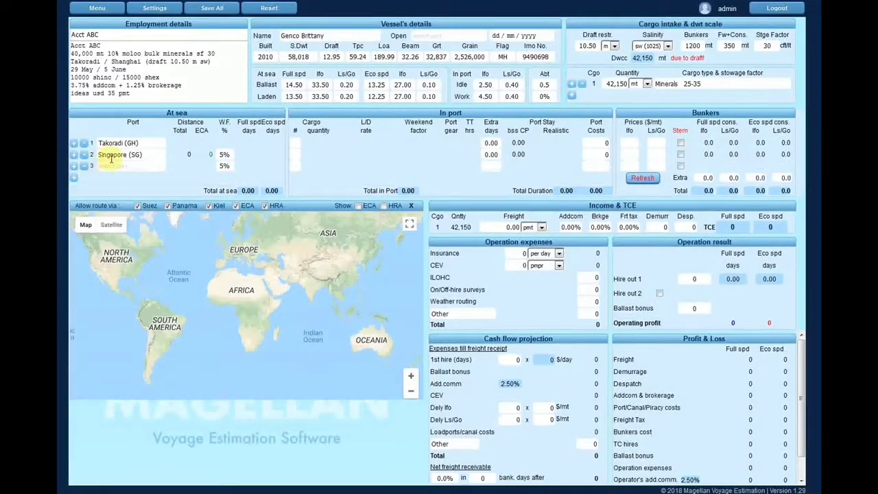
{"action": "left_click", "coordinate": [117, 165]}
{"action": "type", "text": "S"}
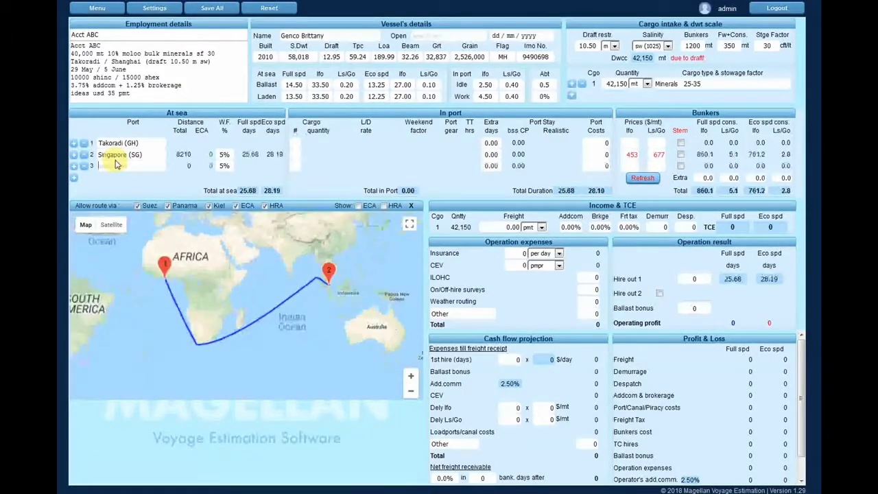
{"action": "type", "text": "hang"}
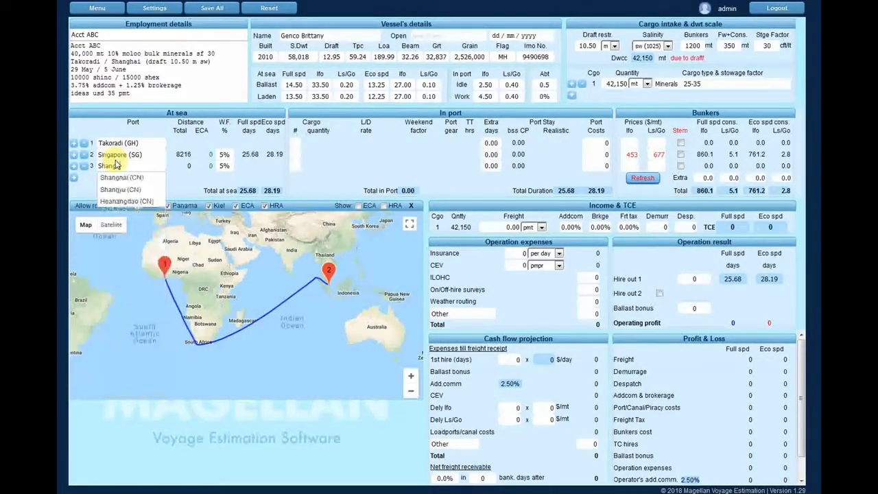
{"action": "type", "text": "h"}
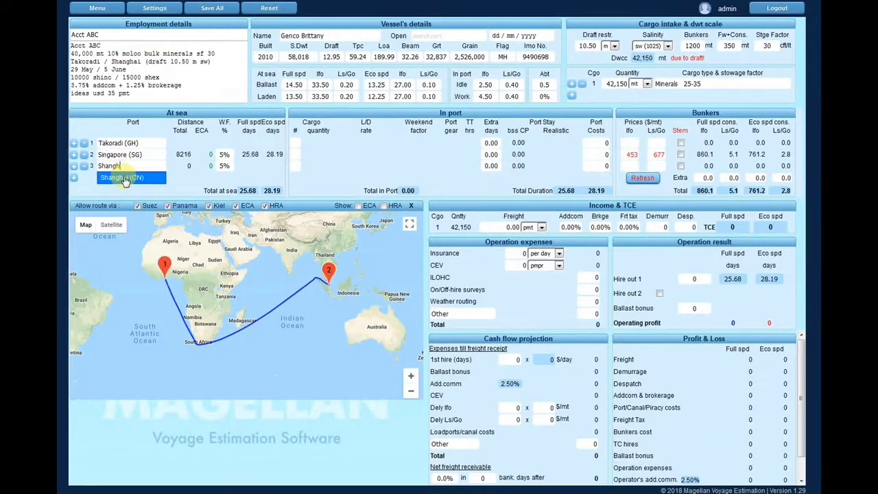
{"action": "left_click", "coordinate": [124, 178]}
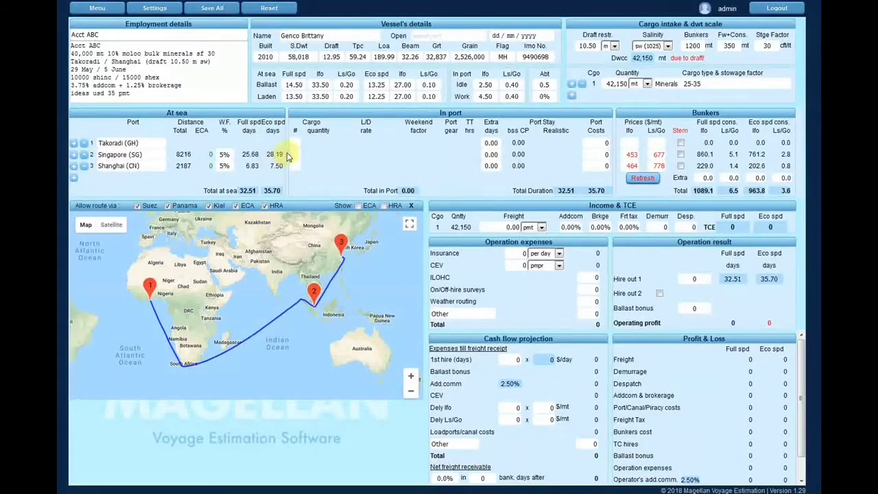
Load 42,150 mt of cargo 1 at Takoradi at 10,000 mt/day, Shinc, with gear and 50,000 port costs
{"action": "left_click", "coordinate": [299, 144]}
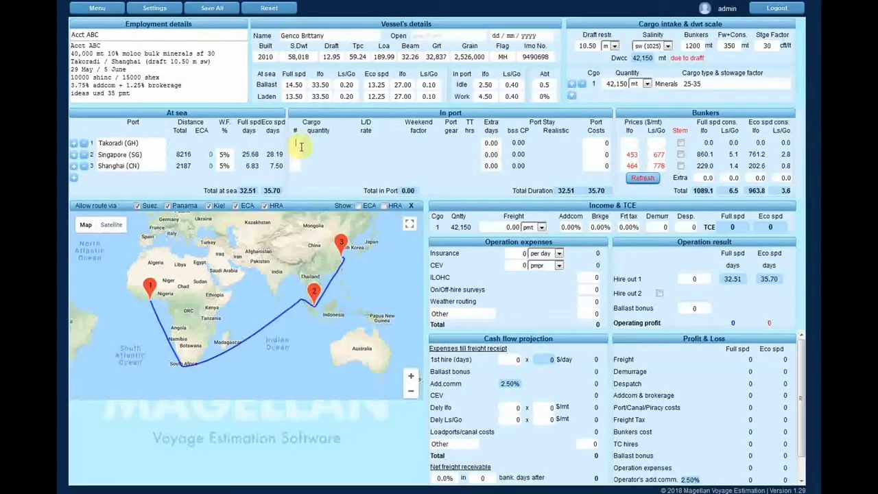
{"action": "type", "text": "1"}
{"action": "key", "text": "Tab"}
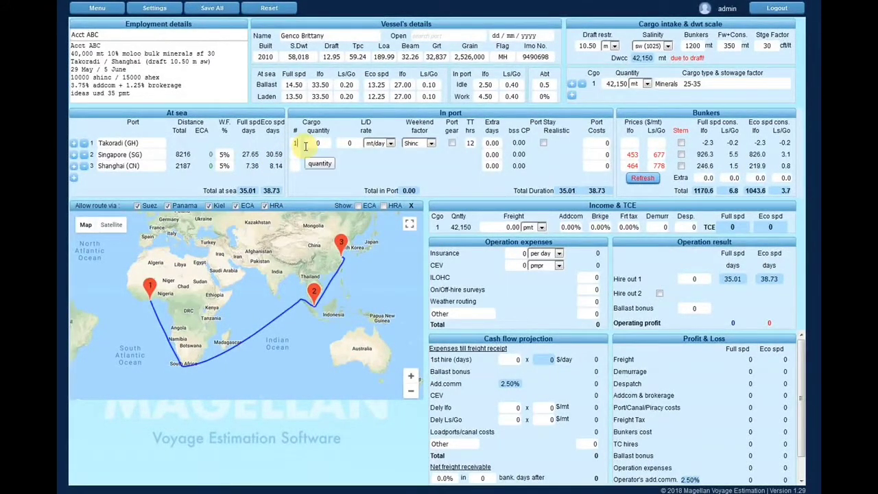
{"action": "type", "text": "42150"}
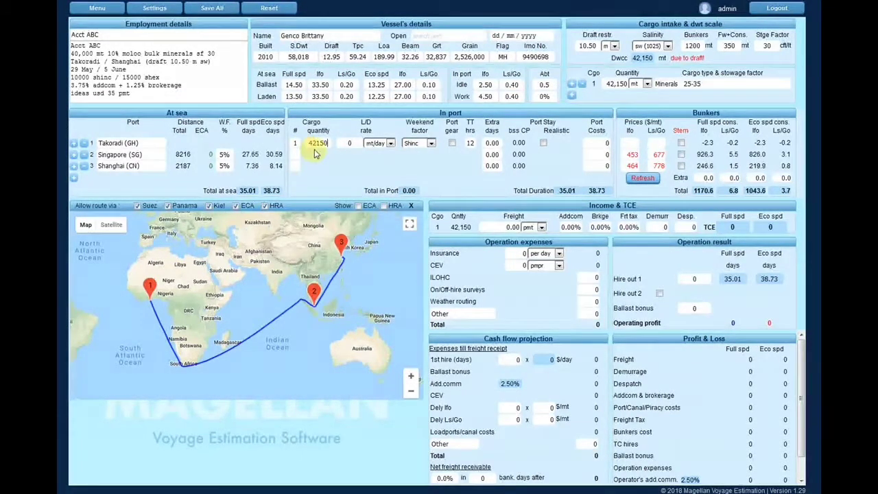
{"action": "left_click", "coordinate": [351, 144]}
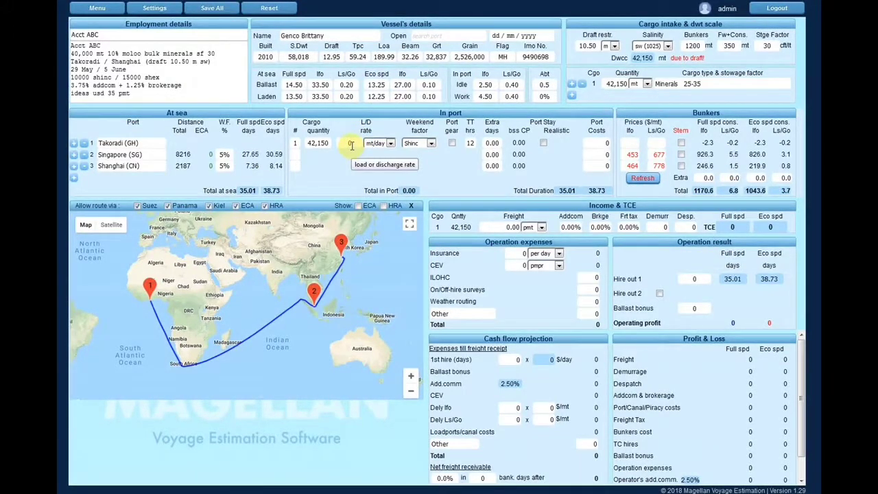
{"action": "key", "text": "BackSpace"}
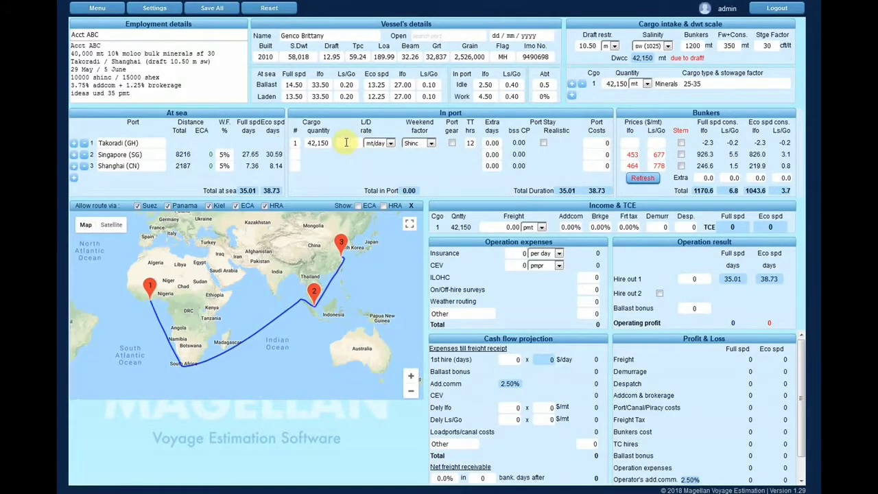
{"action": "type", "text": "10000"}
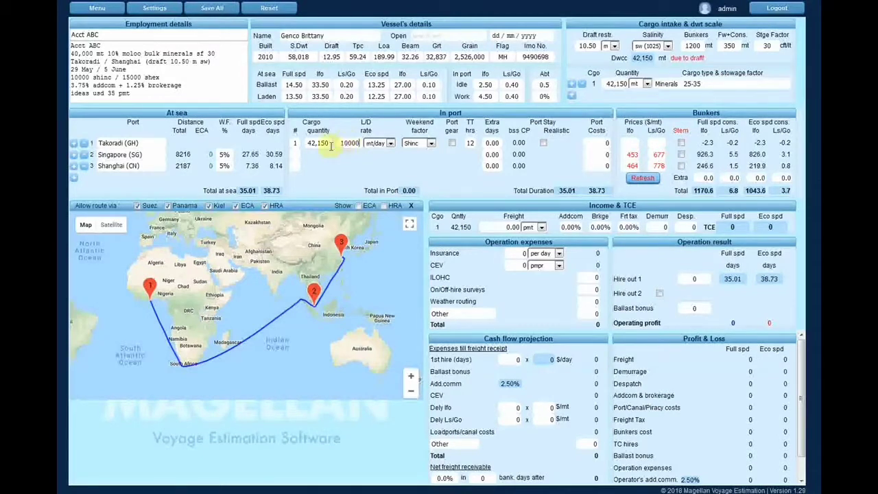
{"action": "left_click", "coordinate": [431, 146]}
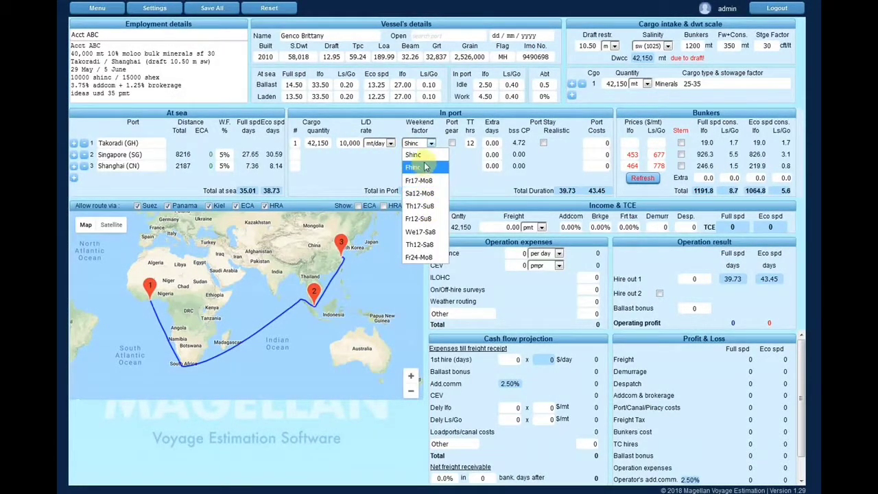
{"action": "left_click", "coordinate": [420, 156]}
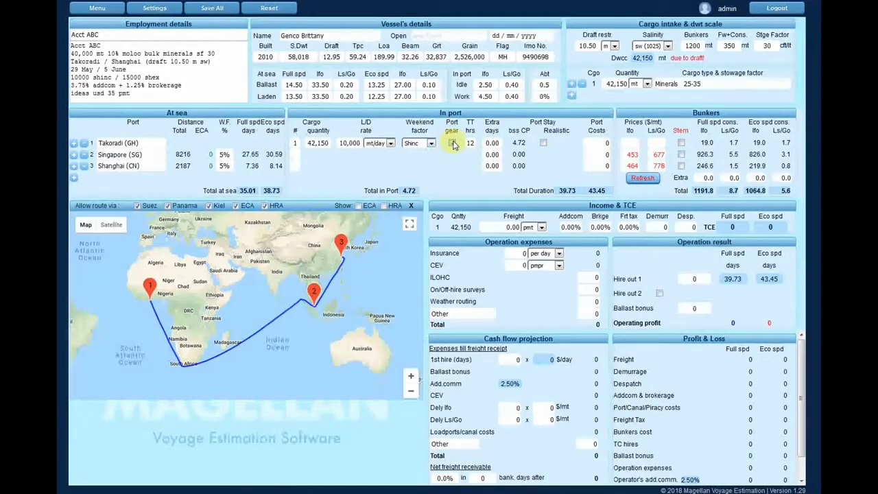
{"action": "left_click", "coordinate": [453, 144]}
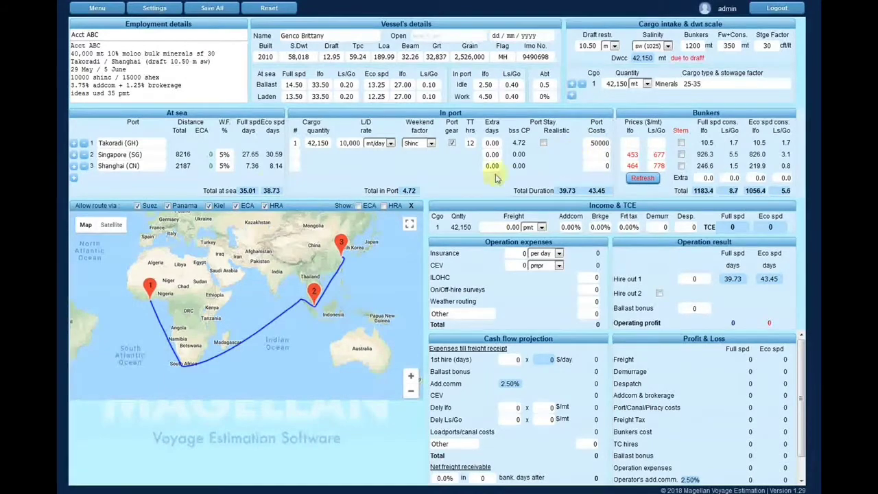
{"action": "left_click", "coordinate": [146, 184]}
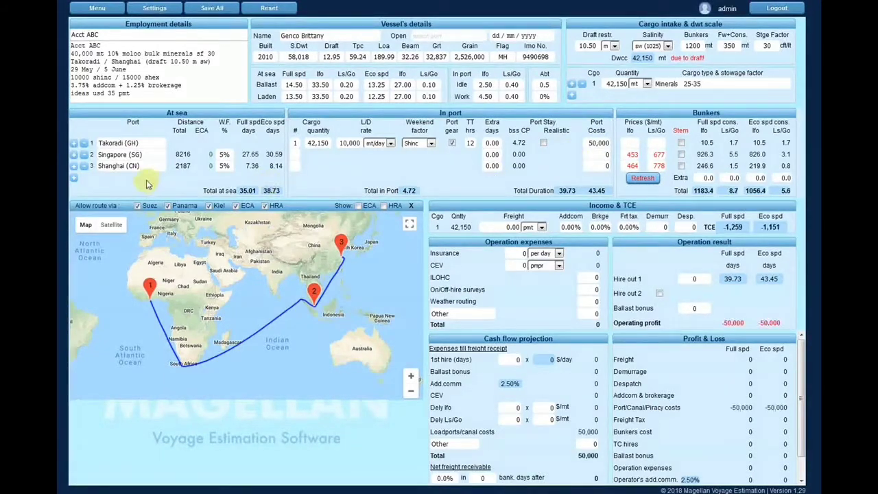
Discharge the cargo at Shanghai at 15,000 mt/day on Sa12-Mo8 terms with 45,000 port costs
{"action": "left_click", "coordinate": [312, 165]}
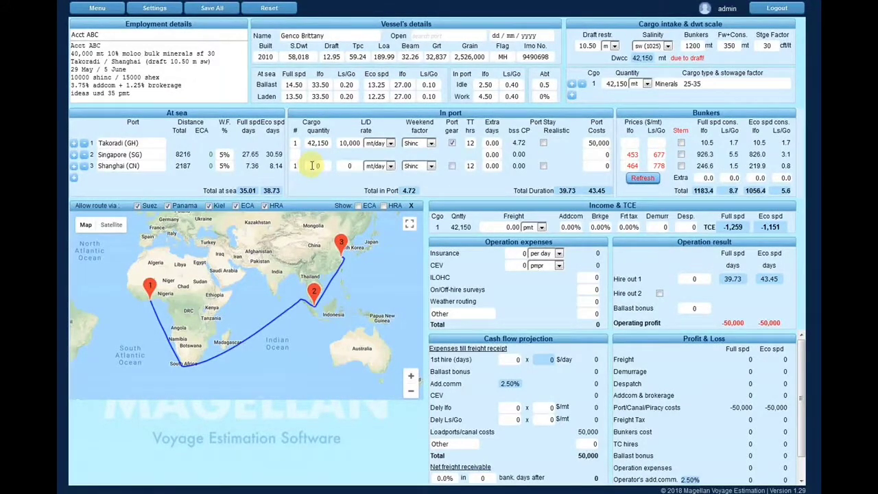
{"action": "key", "text": "BackSpace"}
{"action": "type", "text": "2150"}
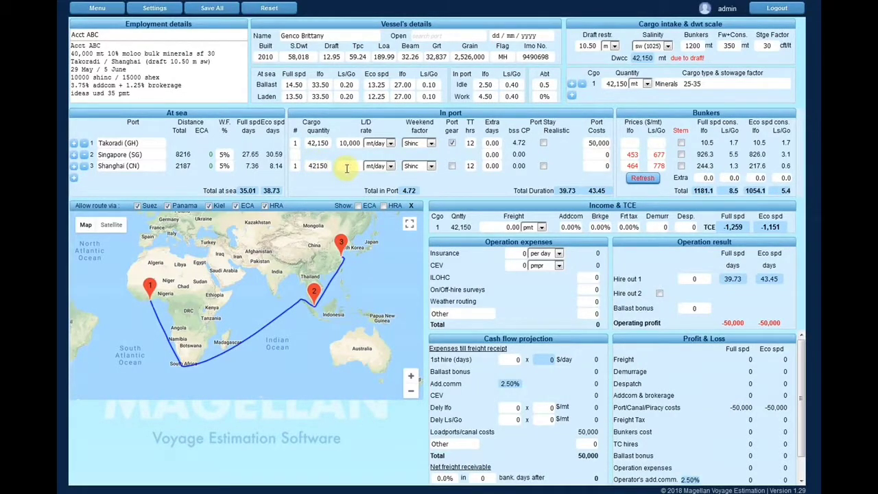
{"action": "left_click", "coordinate": [347, 168]}
{"action": "type", "text": "15000"}
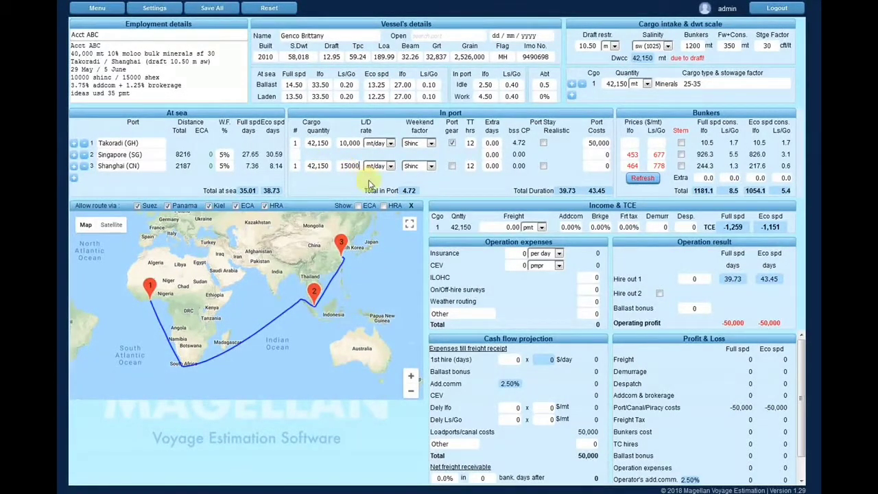
{"action": "left_click", "coordinate": [432, 167]}
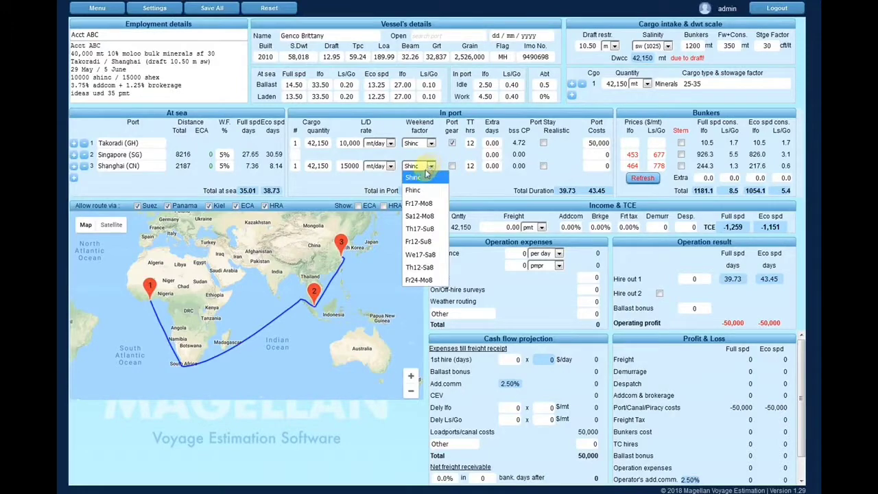
{"action": "left_click", "coordinate": [427, 218]}
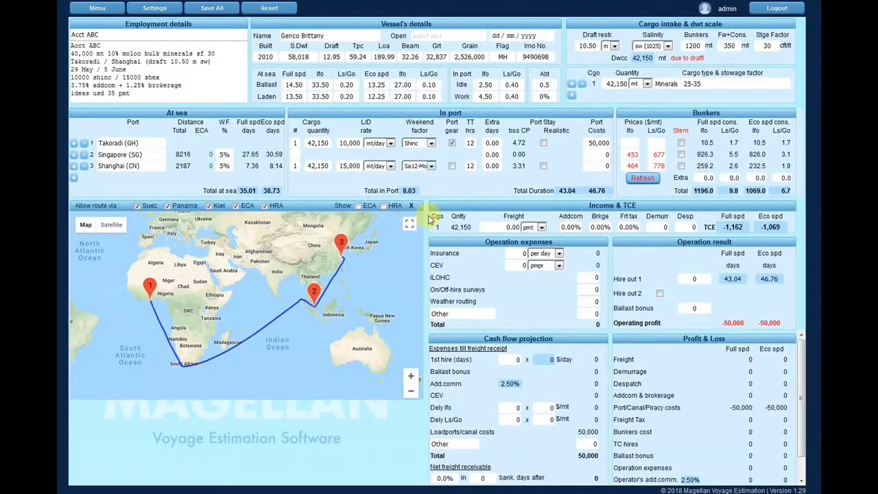
{"action": "left_click", "coordinate": [591, 168]}
{"action": "type", "text": "45"}
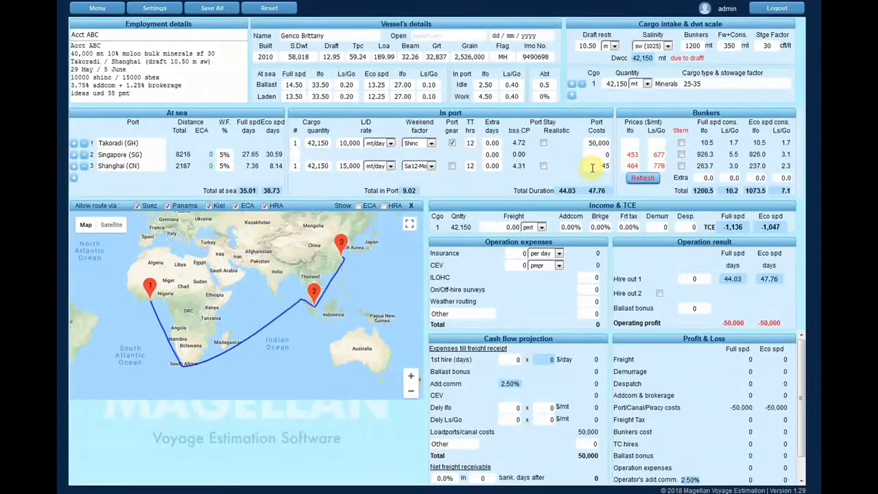
{"action": "type", "text": "000"}
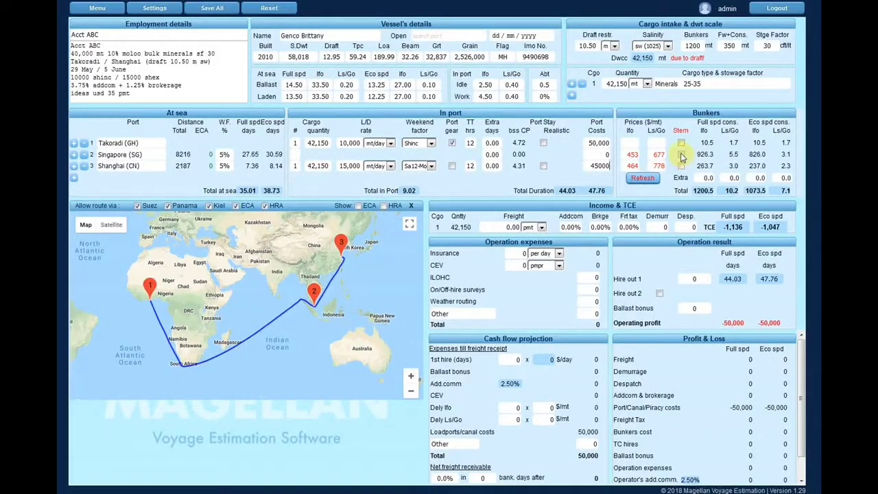
Plan a bunker stem at Singapore and set the freight rate to 35.00 pmt
{"action": "left_click", "coordinate": [681, 155]}
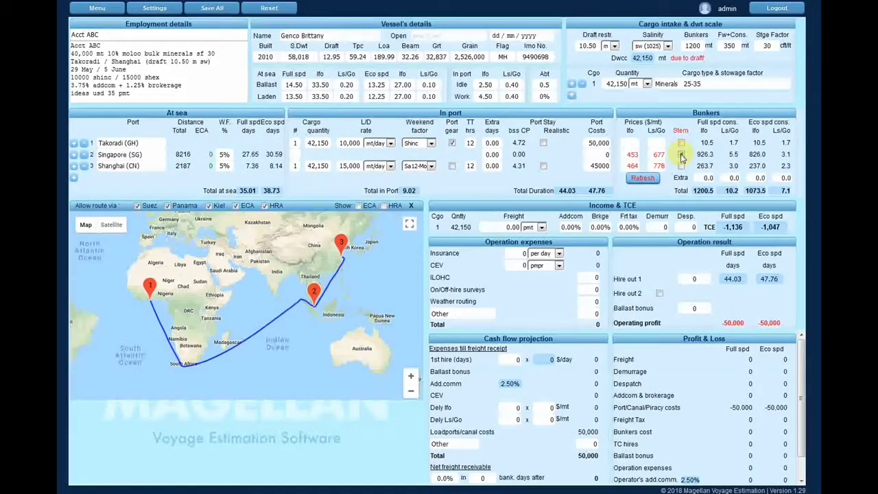
{"action": "left_click", "coordinate": [502, 228]}
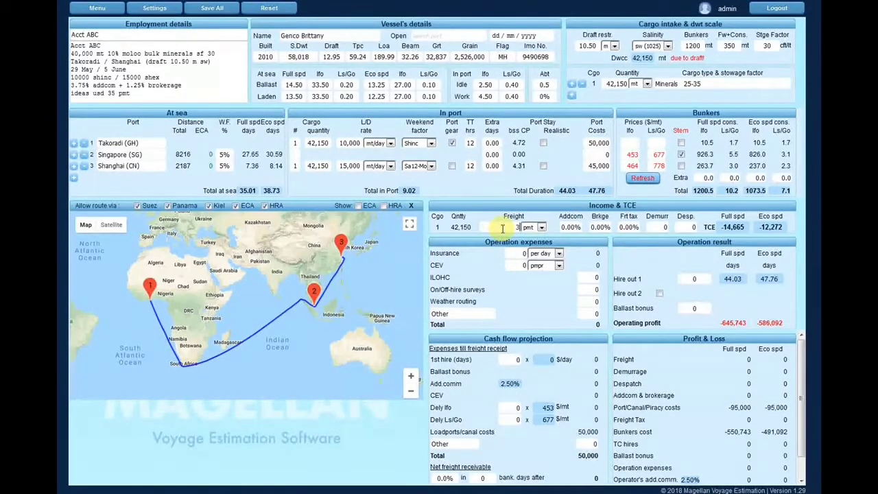
{"action": "type", "text": "35"}
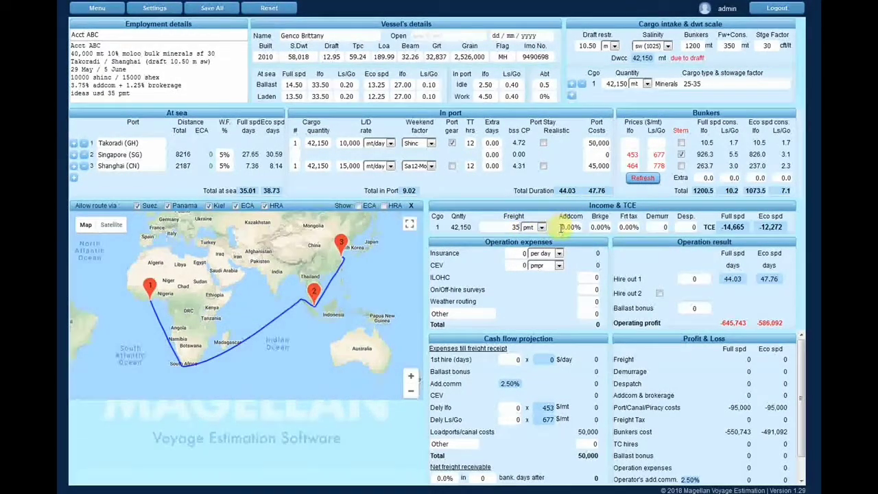
Set address commission 3.75%, brokerage 1.25% and demurrage 20,000
{"action": "left_click", "coordinate": [561, 229]}
{"action": "type", "text": "3.75"}
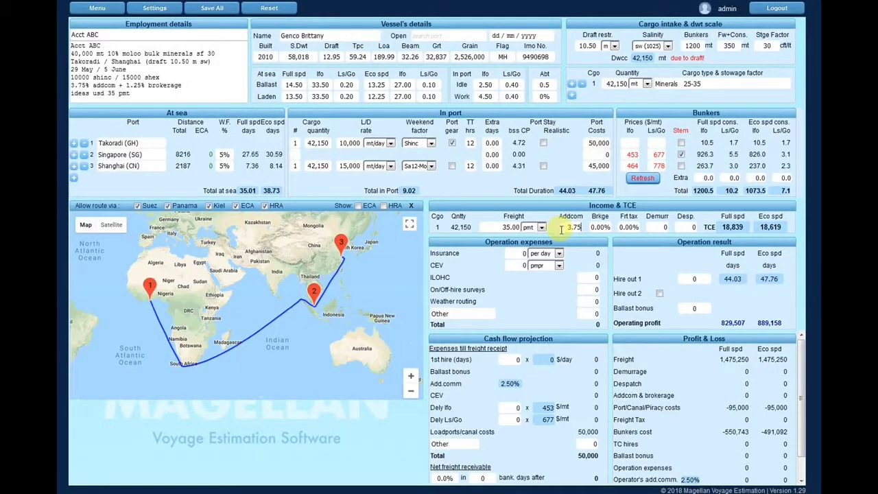
{"action": "left_click", "coordinate": [592, 227]}
{"action": "type", "text": "1.25"}
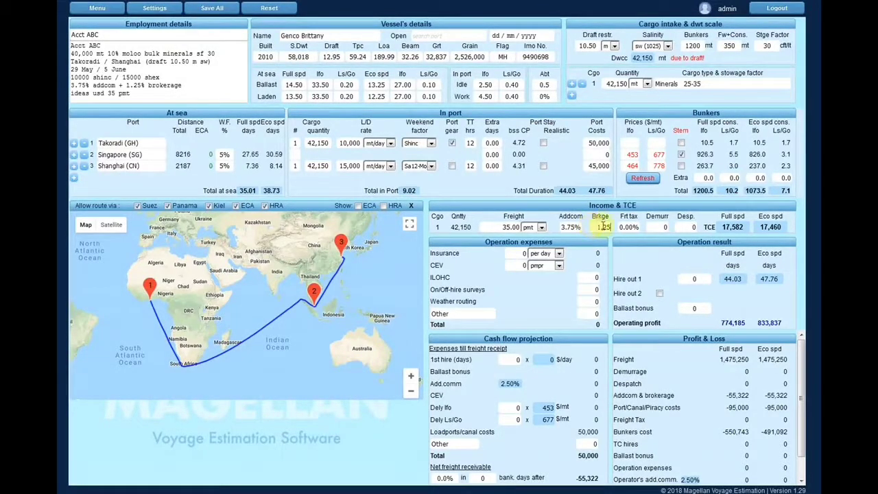
{"action": "left_click", "coordinate": [655, 230]}
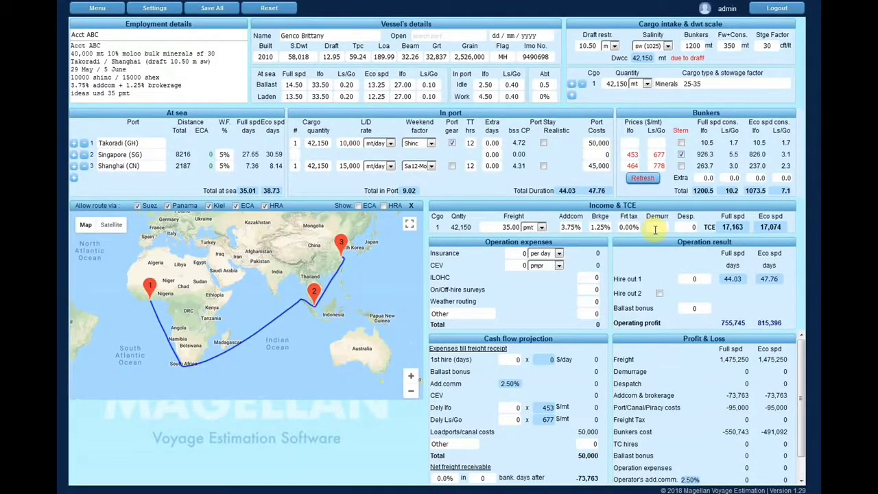
{"action": "type", "text": "20"}
{"action": "type", "text": "10000"}
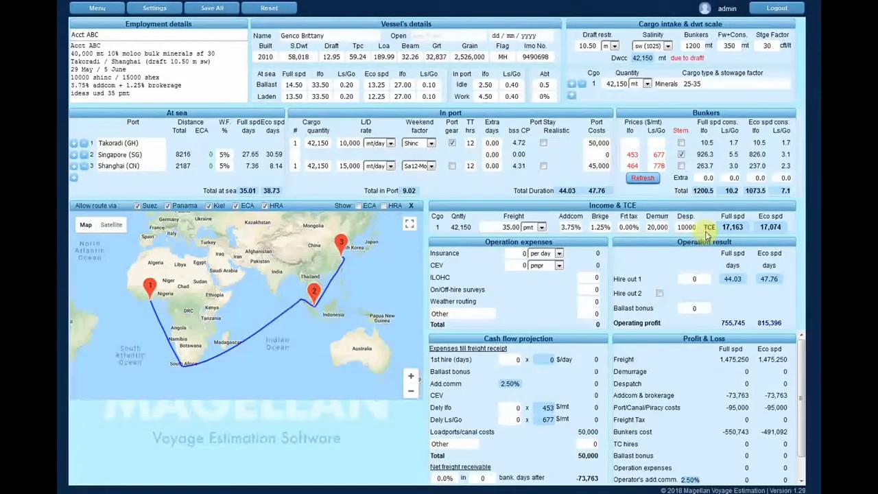
Commit the 10,000 despatch, bringing TCE to 17,163 full speed and 17,074 eco speed
{"action": "left_click", "coordinate": [705, 232]}
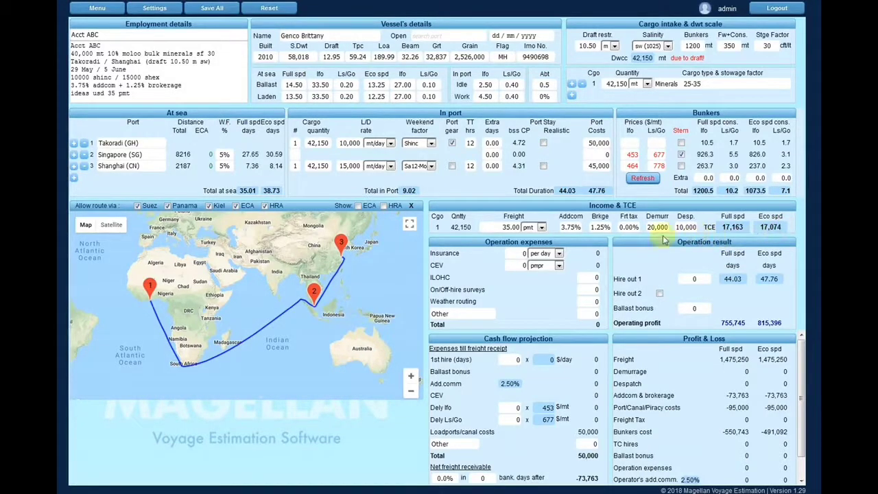
Enter insurance 80/day, CEV 1,500, ILOHC 5,000, surveys 650 and weather routing 800
{"action": "left_click", "coordinate": [520, 256]}
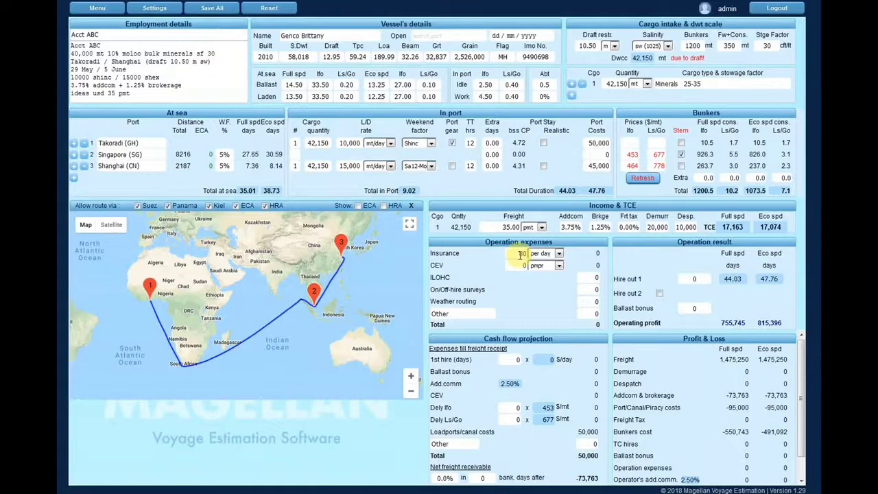
{"action": "type", "text": "80"}
{"action": "key", "text": "Return"}
{"action": "left_click", "coordinate": [516, 266]}
{"action": "type", "text": "15"}
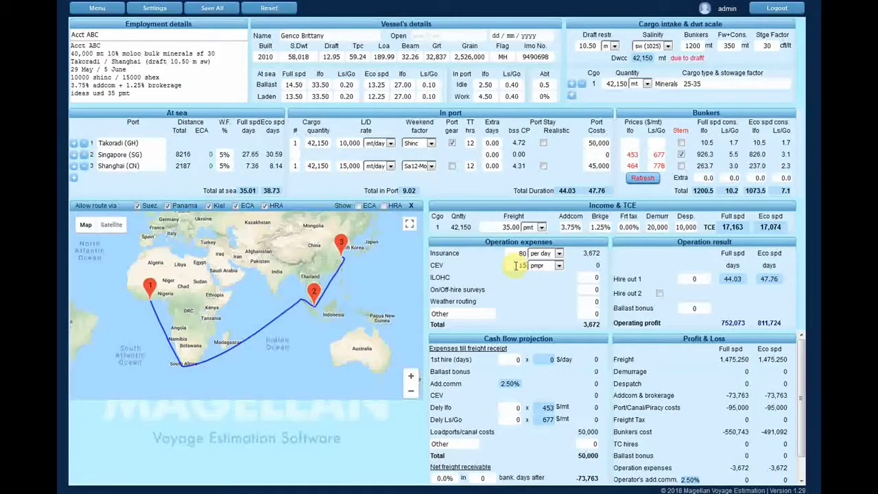
{"action": "type", "text": "00"}
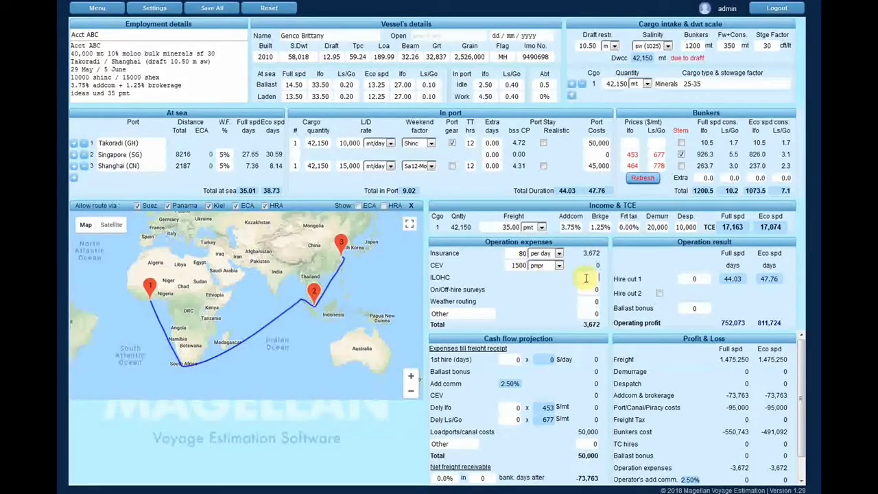
{"action": "key", "text": "Return"}
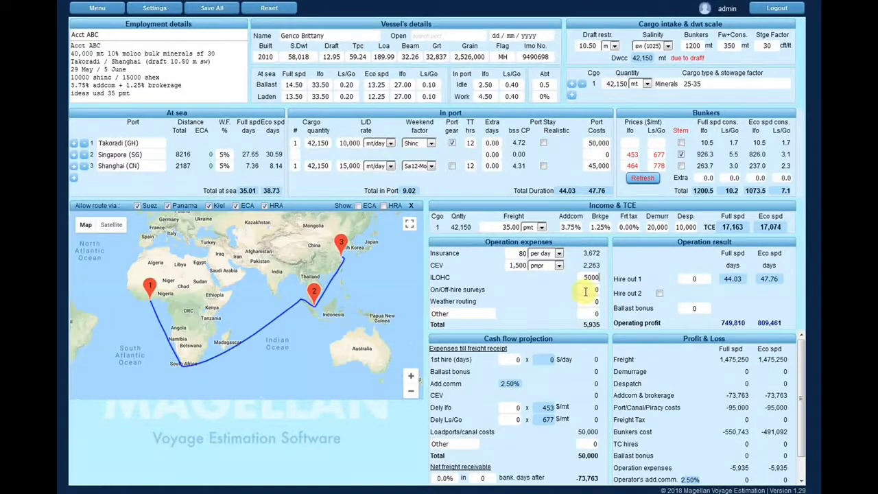
{"action": "left_click", "coordinate": [585, 291]}
{"action": "type", "text": "65"}
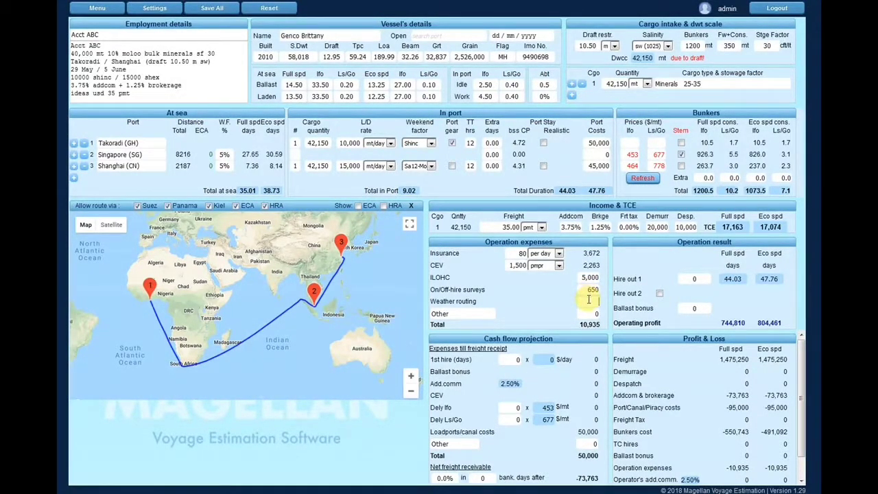
{"action": "left_click", "coordinate": [589, 300]}
{"action": "type", "text": "800"}
{"action": "left_click", "coordinate": [597, 314]}
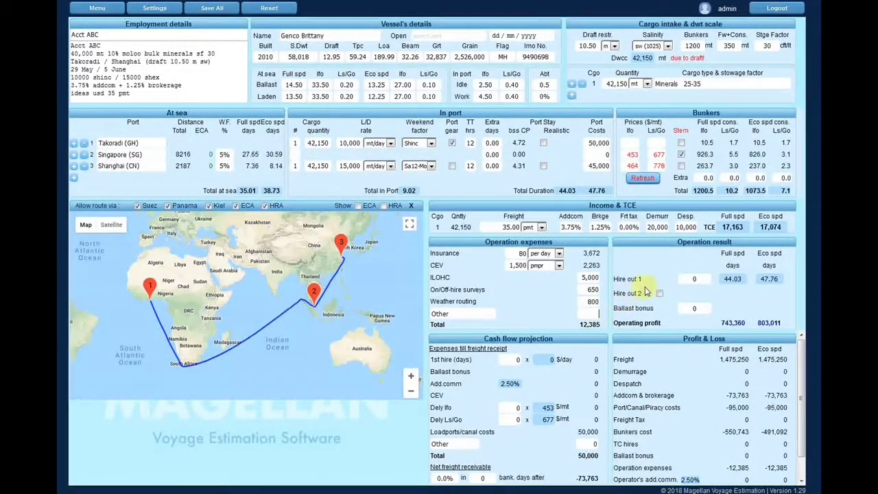
Enter 16,000 per day as Hire out 1, dropping full-speed operating profit to 56,458
{"action": "left_click", "coordinate": [692, 279]}
{"action": "type", "text": "6000"}
{"action": "left_click", "coordinate": [729, 293]}
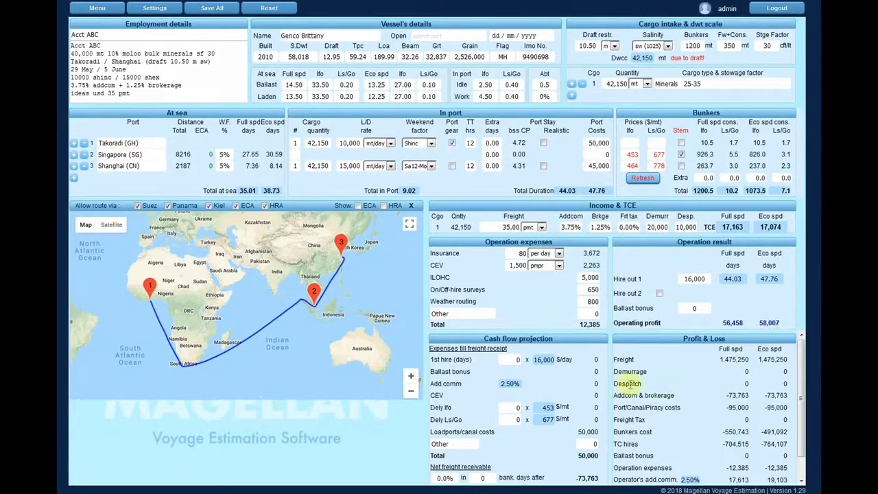
Enter 15 first-hire days and delivery bunkers of 400 mt IFO and 100 mt LS/GO
{"action": "scroll", "coordinate": [532, 397], "scroll_direction": "down", "scroll_amount": 1}
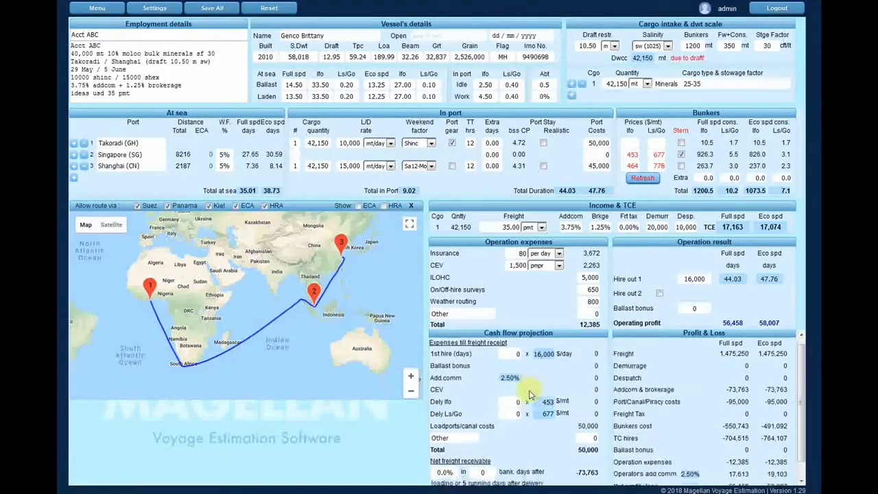
{"action": "scroll", "coordinate": [529, 395], "scroll_direction": "up", "scroll_amount": 1}
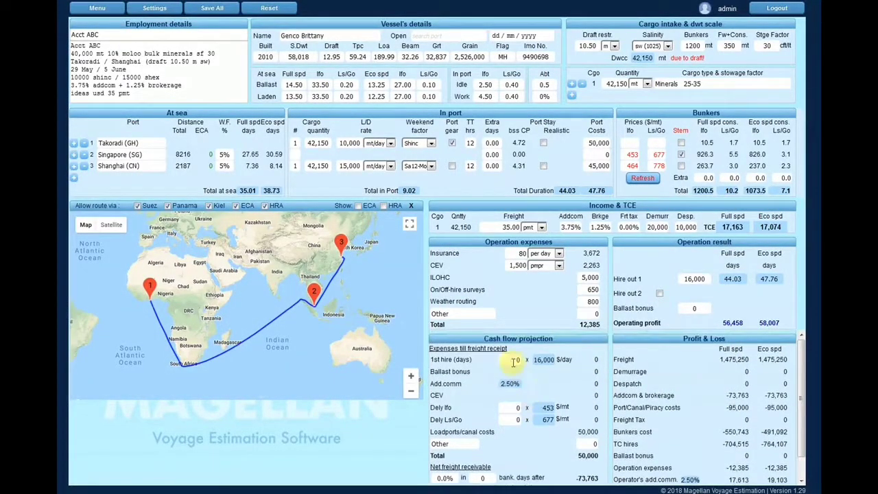
{"action": "left_click", "coordinate": [507, 363]}
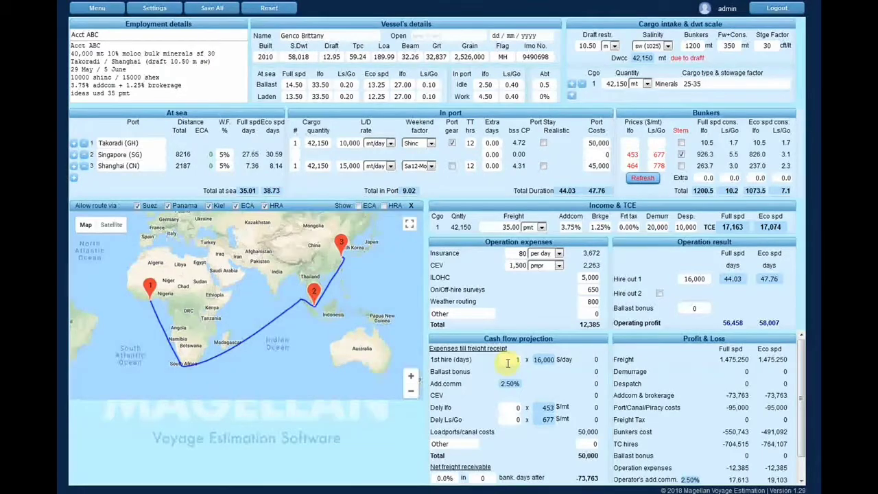
{"action": "type", "text": "15"}
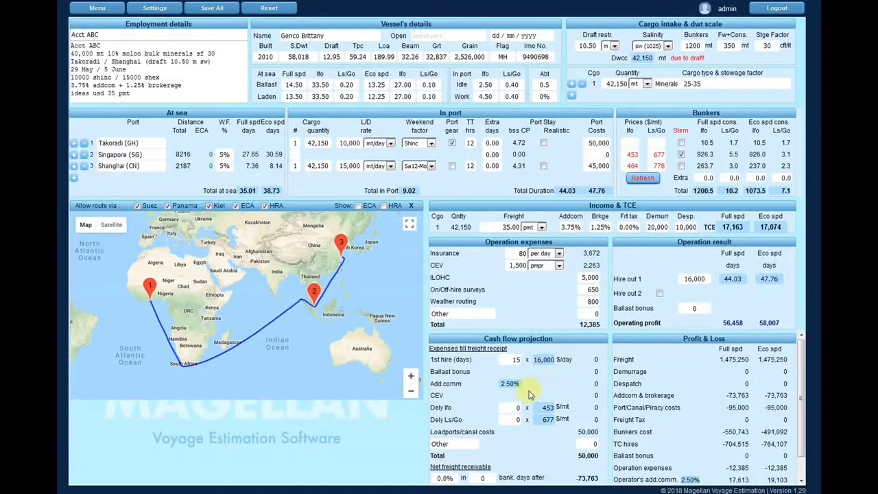
{"action": "left_click", "coordinate": [511, 407]}
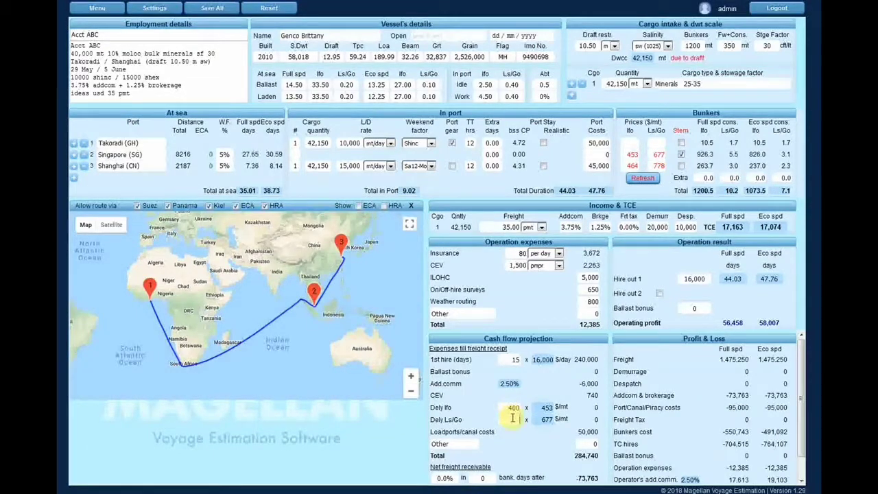
{"action": "left_click", "coordinate": [512, 419]}
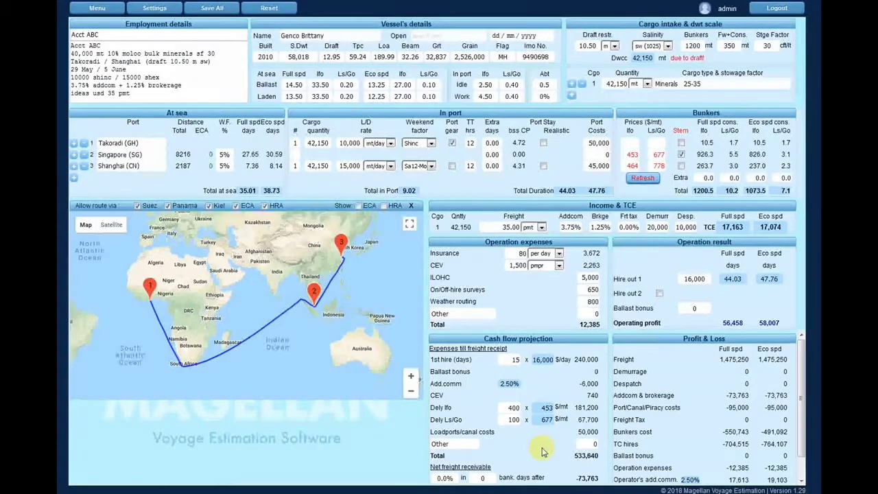
{"action": "scroll", "coordinate": [540, 450], "scroll_direction": "down", "scroll_amount": 1}
Set net freight receivable to 95%, received after 4 bank days
{"action": "left_click", "coordinate": [434, 462]}
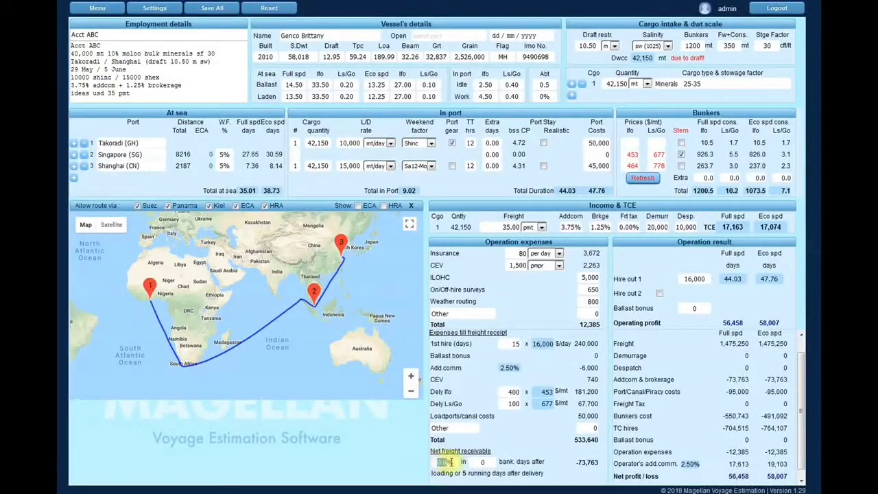
{"action": "type", "text": "95"}
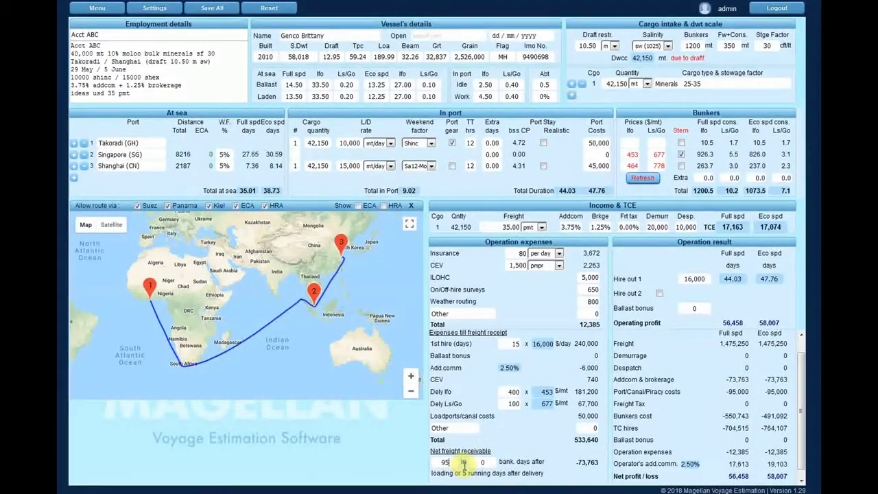
{"action": "key", "text": "Tab"}
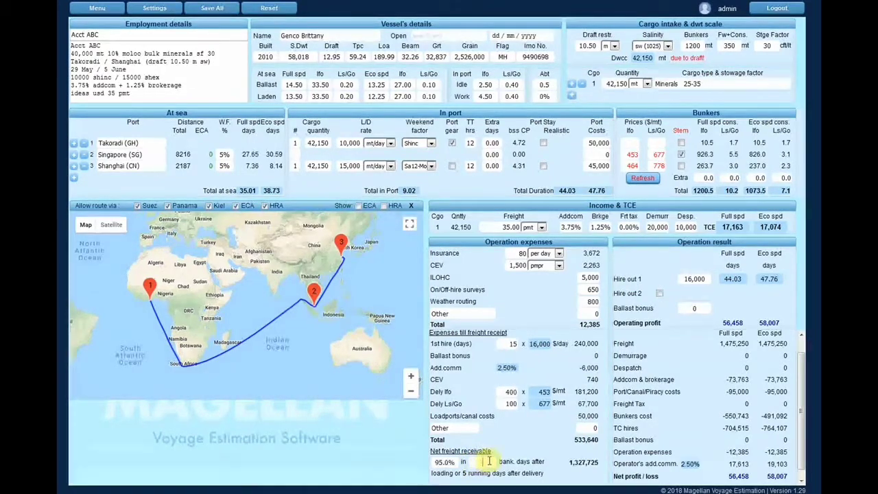
{"action": "type", "text": "4"}
{"action": "key", "text": "Tab"}
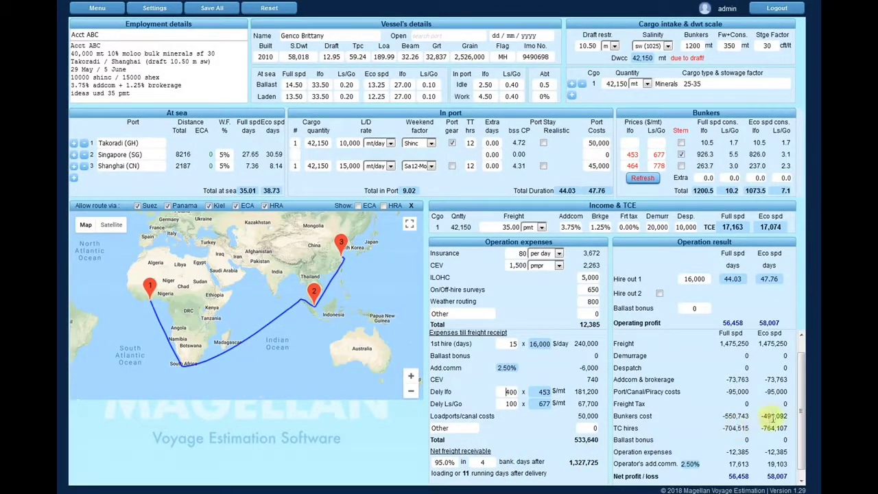
{"action": "scroll", "coordinate": [803, 410], "scroll_direction": "up", "scroll_amount": 1}
{"action": "scroll", "coordinate": [802, 410], "scroll_direction": "up", "scroll_amount": 1}
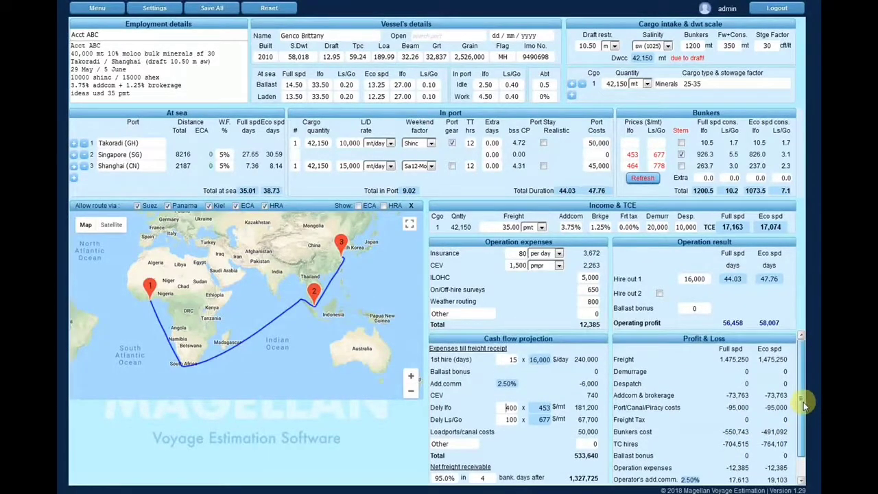